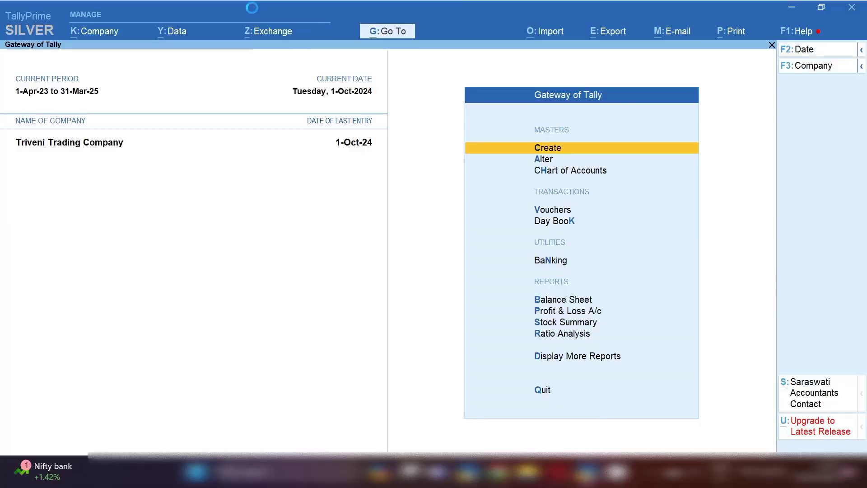
Start a new Contra voucher and set its date to 20.1.24.
{"action": "key", "text": "v"}
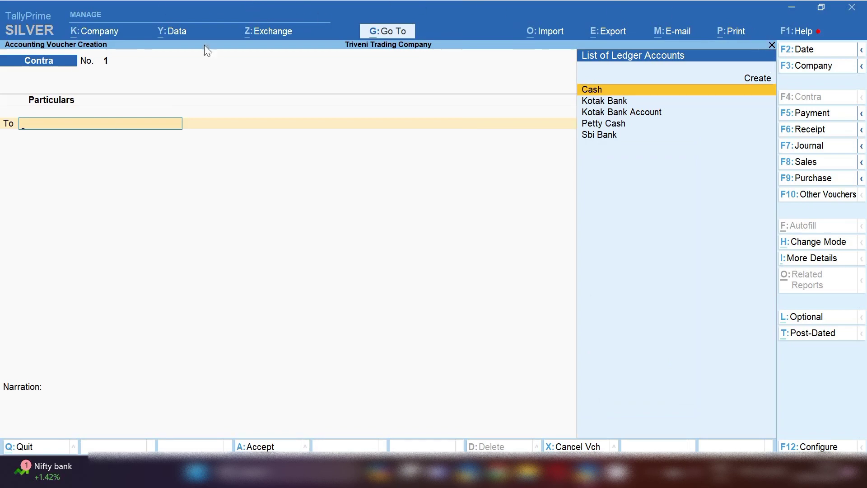
{"action": "key", "text": "F2"}
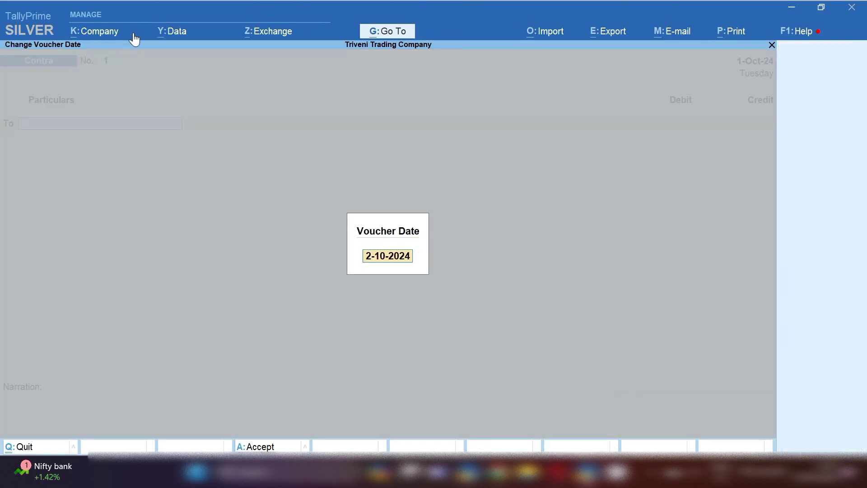
{"action": "type", "text": "20.1.24"}
{"action": "key", "text": "Return"}
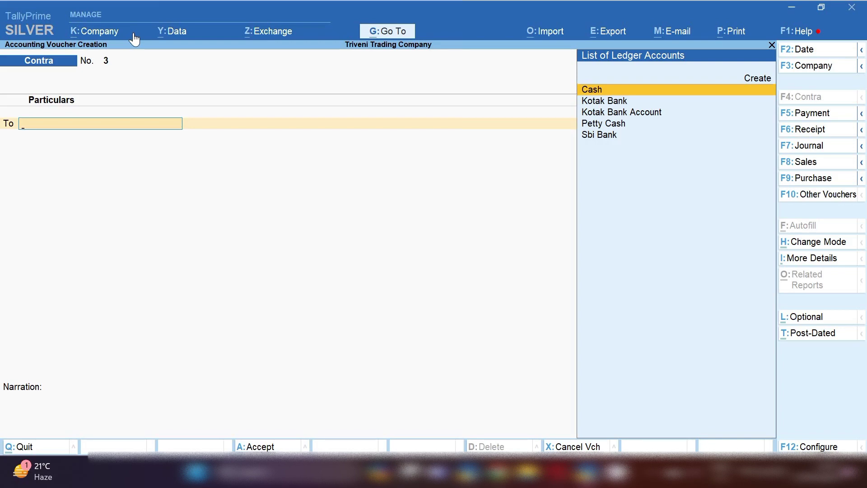
Credit Cash with 1,00,000 and dismiss the Negative Cash warning.
{"action": "key", "text": "Return"}
{"action": "type", "text": "2"}
{"action": "key", "text": "BackSpace"}
{"action": "type", "text": "1,00,"}
{"action": "type", "text": "0000"}
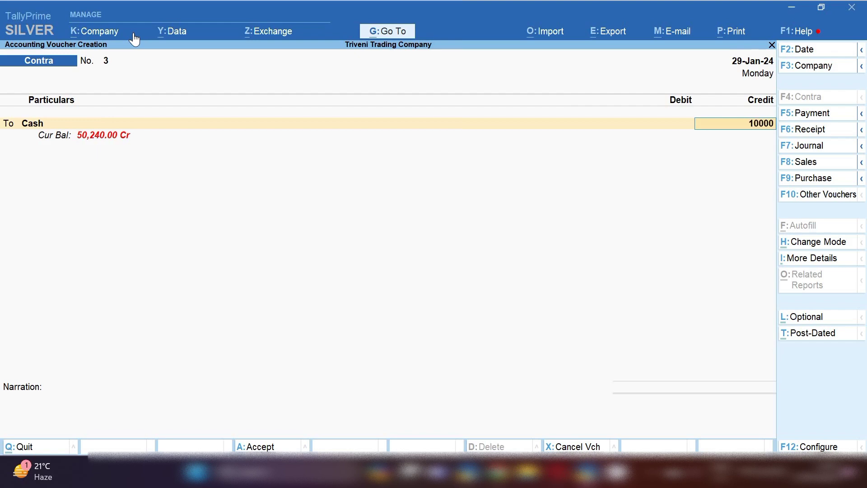
{"action": "key", "text": "Return"}
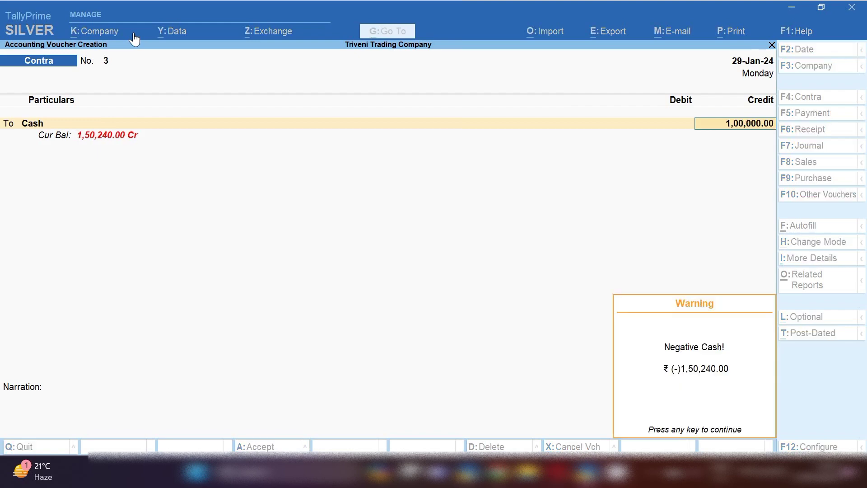
{"action": "key", "text": "Return"}
Debit Sbi Bank 1,00,000, passing the allocation and denomination screens without entries.
{"action": "key", "text": "Return"}
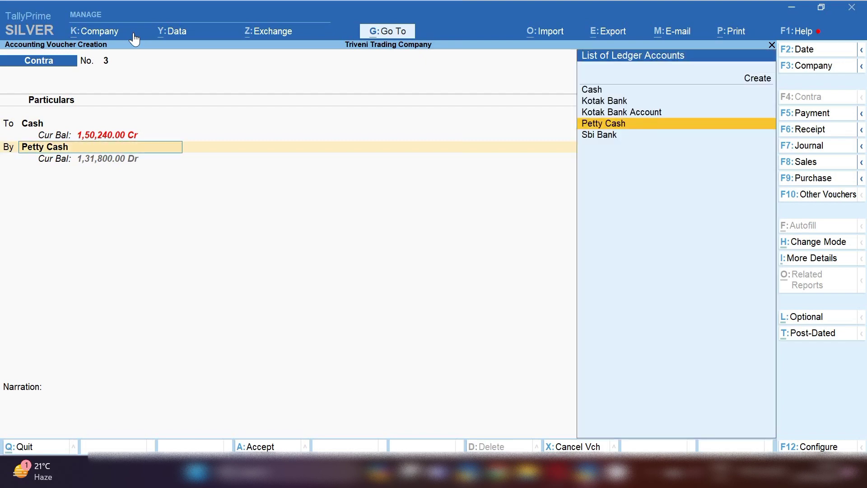
{"action": "key", "text": "Down"}
{"action": "key", "text": "Return"}
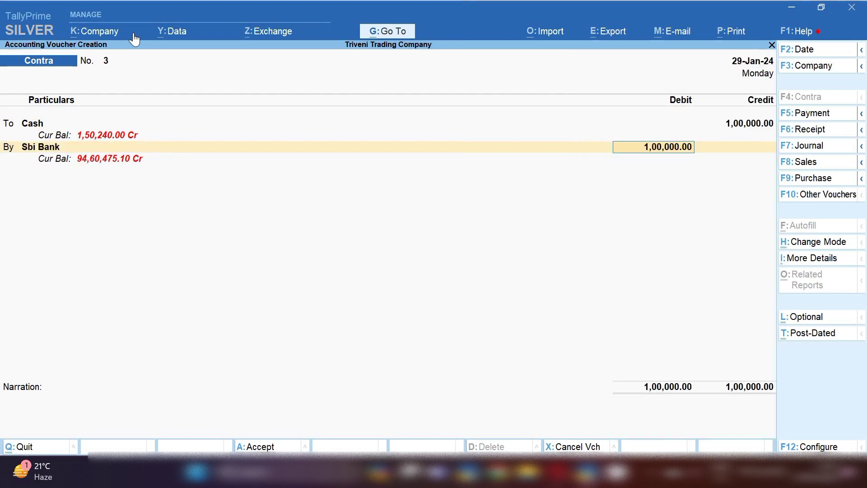
{"action": "key", "text": "Return"}
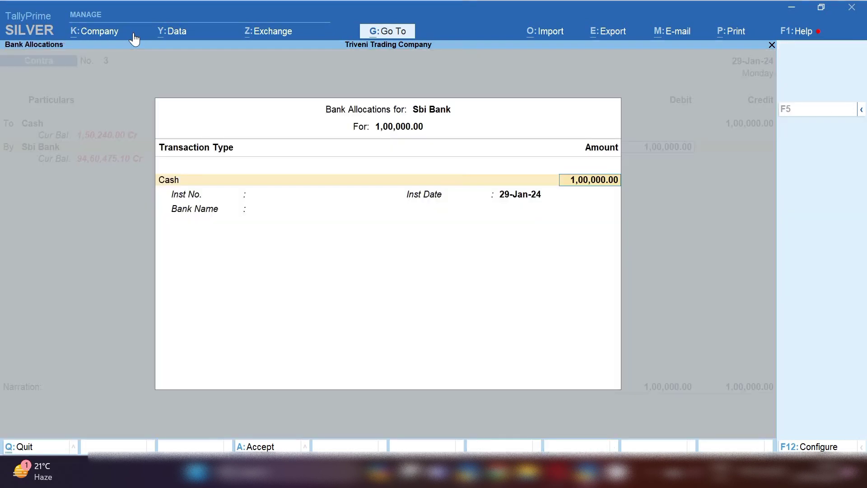
{"action": "key", "text": "Return"}
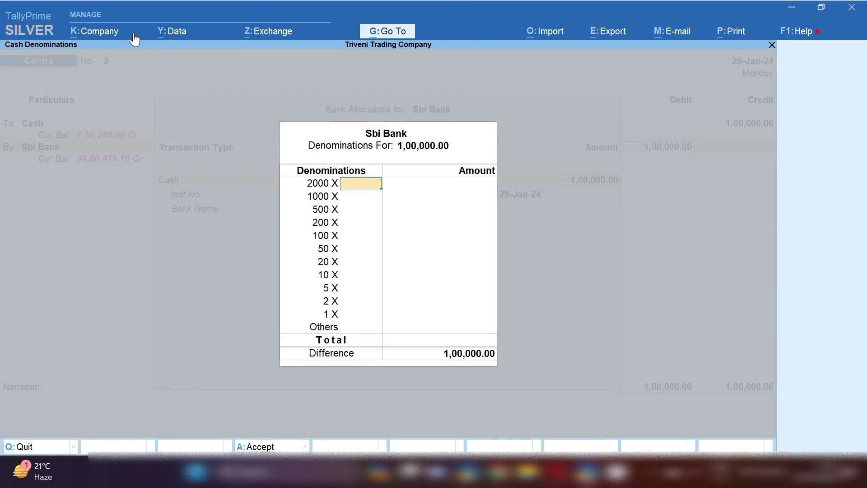
{"action": "key", "text": "Return"}
{"action": "key", "text": "Return"}
{"action": "key", "text": "Return"}
{"action": "key", "text": "Return"}
{"action": "key", "text": "Return"}
{"action": "key", "text": "Return"}
{"action": "key", "text": "Return"}
{"action": "key", "text": "Return"}
{"action": "key", "text": "Return"}
{"action": "key", "text": "Return"}
{"action": "key", "text": "Return"}
{"action": "key", "text": "Return"}
{"action": "key", "text": "Return"}
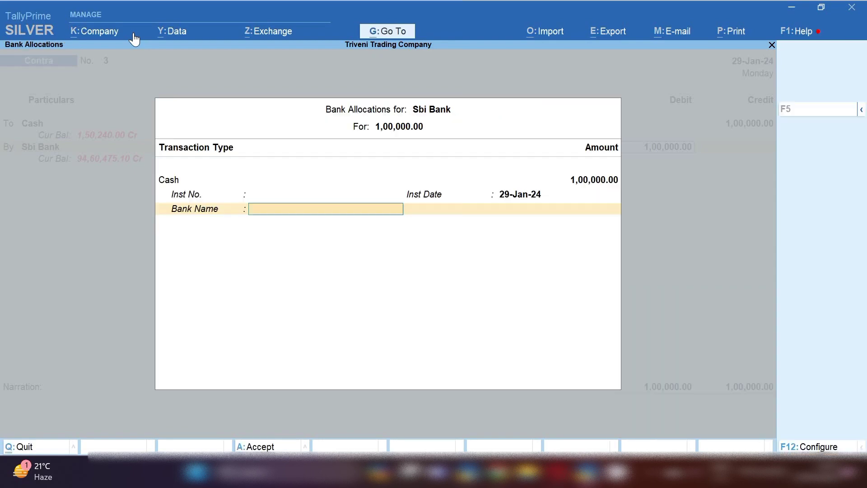
{"action": "key", "text": "Return"}
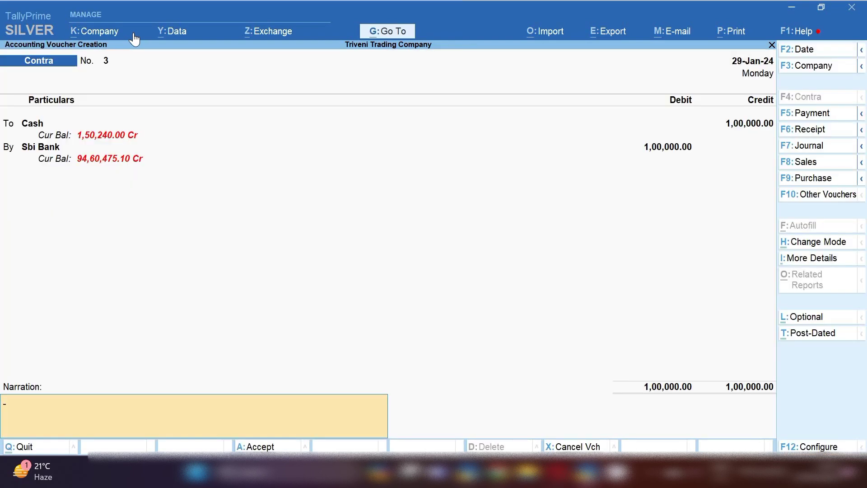
Enter the narration 'being cash deposite' and save Contra voucher No. 3.
{"action": "type", "text": "being cash deposite"}
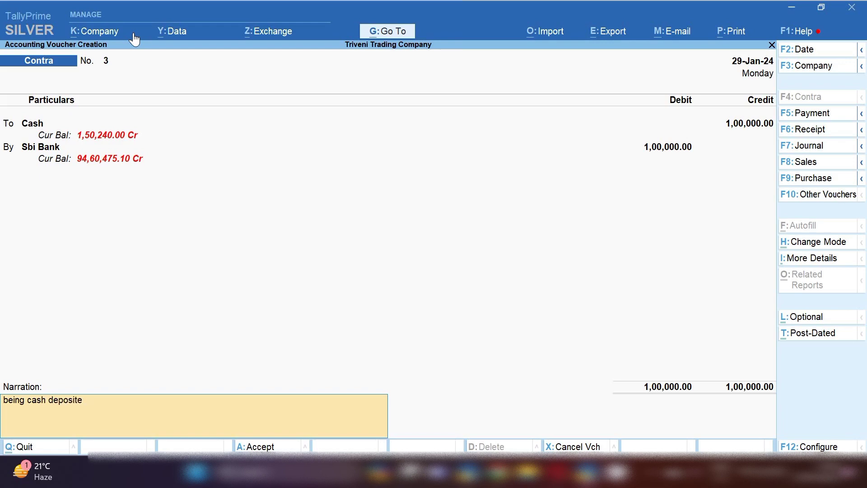
{"action": "key", "text": "Return"}
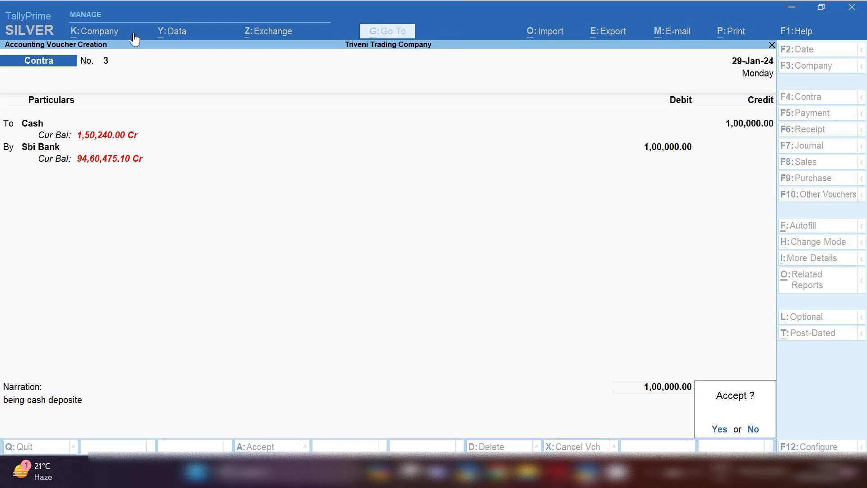
{"action": "key", "text": "Return"}
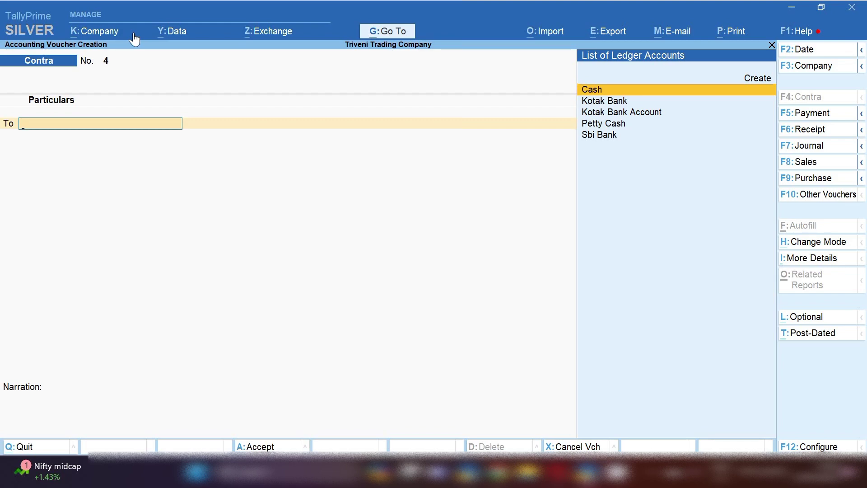
Credit Cash and debit Sbi Bank 1,00,000 each in Contra voucher No. 4.
{"action": "key", "text": "Return"}
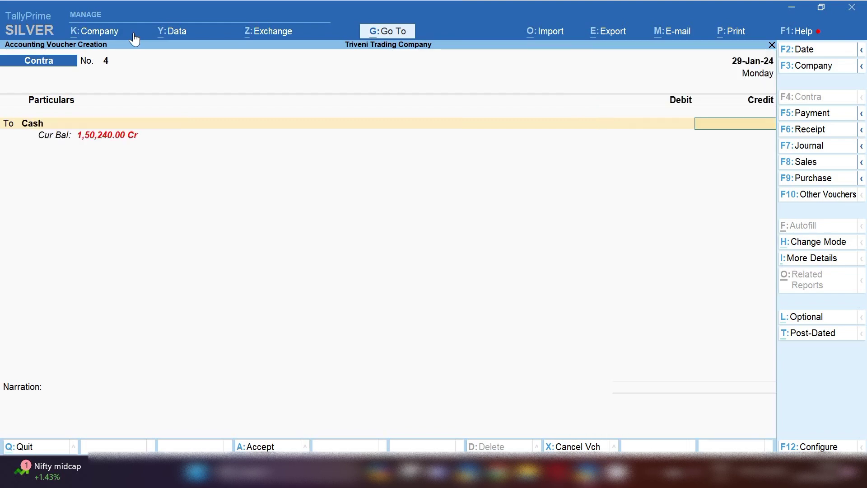
{"action": "type", "text": "1,00,000"}
{"action": "key", "text": "Return"}
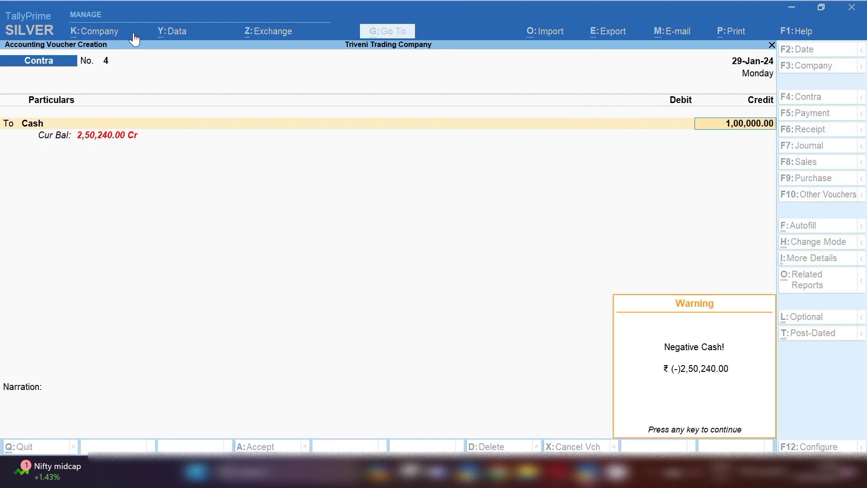
{"action": "key", "text": "Return"}
{"action": "key", "text": "Return"}
{"action": "key", "text": "Return"}
{"action": "key", "text": "Return"}
{"action": "key", "text": "Return"}
{"action": "key", "text": "Return"}
{"action": "key", "text": "Return"}
{"action": "key", "text": "Return"}
{"action": "key", "text": "Return"}
{"action": "key", "text": "Return"}
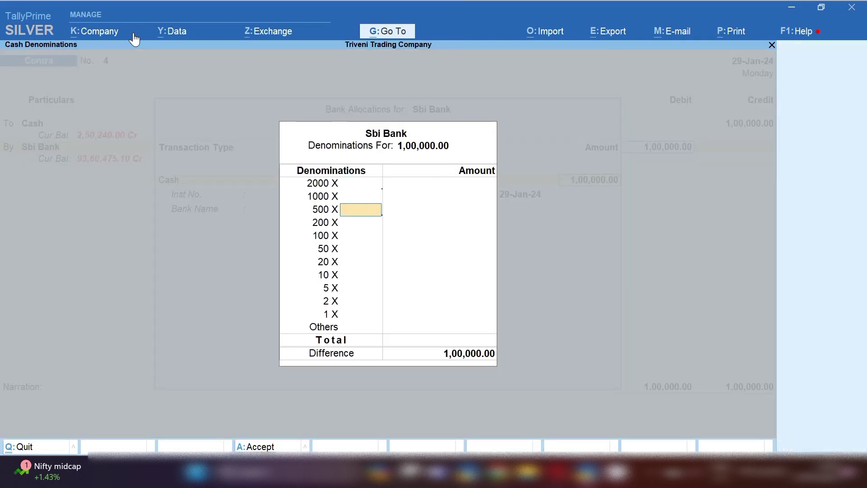
{"action": "key", "text": "Return"}
{"action": "key", "text": "Return"}
{"action": "key", "text": "Return"}
{"action": "key", "text": "Return"}
{"action": "key", "text": "Return"}
{"action": "key", "text": "Return"}
{"action": "key", "text": "Return"}
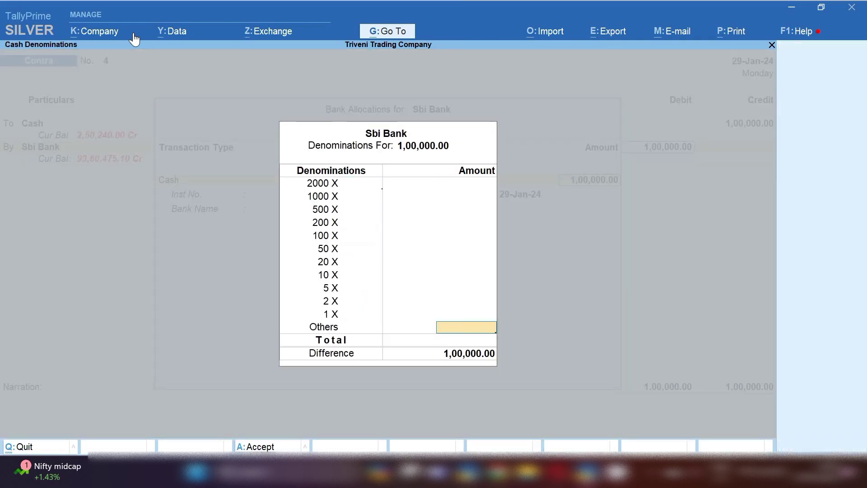
{"action": "key", "text": "Return"}
{"action": "key", "text": "Return"}
{"action": "key", "text": "Return"}
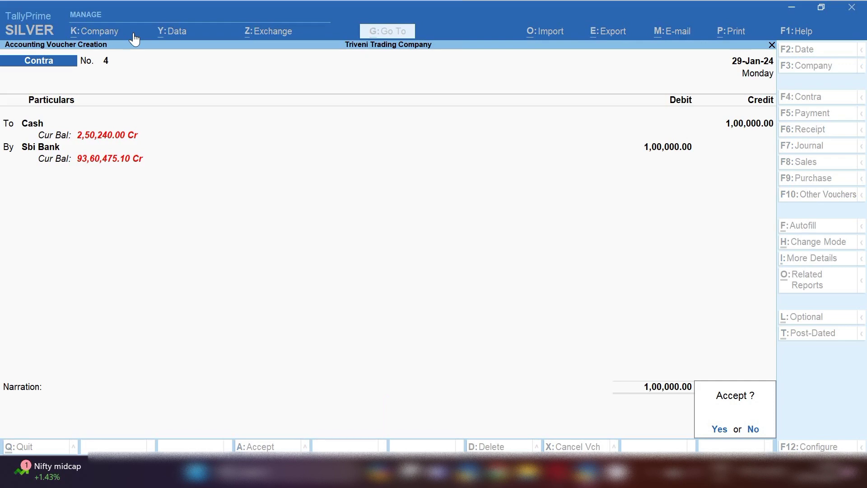
{"action": "key", "text": "Return"}
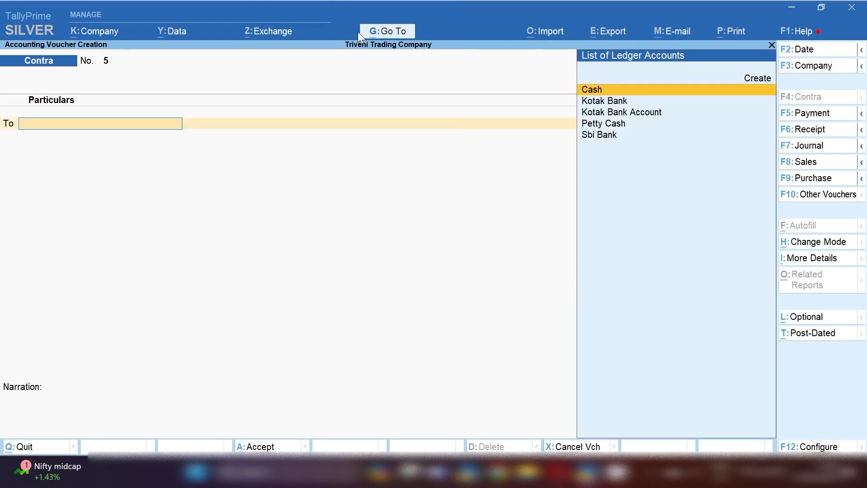
{"action": "left_click", "coordinate": [387, 32]}
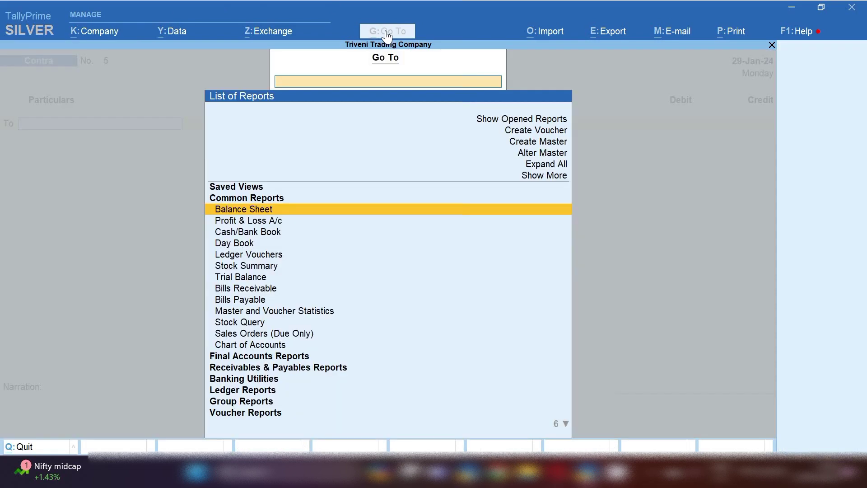
{"action": "key", "text": "Down"}
{"action": "key", "text": "Down"}
{"action": "key", "text": "Down"}
{"action": "key", "text": "Down"}
{"action": "key", "text": "Down"}
{"action": "key", "text": "Down"}
{"action": "key", "text": "Down"}
{"action": "key", "text": "Down"}
{"action": "key", "text": "Down"}
{"action": "key", "text": "Down"}
{"action": "key", "text": "Down"}
{"action": "key", "text": "Down"}
{"action": "key", "text": "Down"}
{"action": "key", "text": "Down"}
{"action": "key", "text": "Down"}
{"action": "key", "text": "Down"}
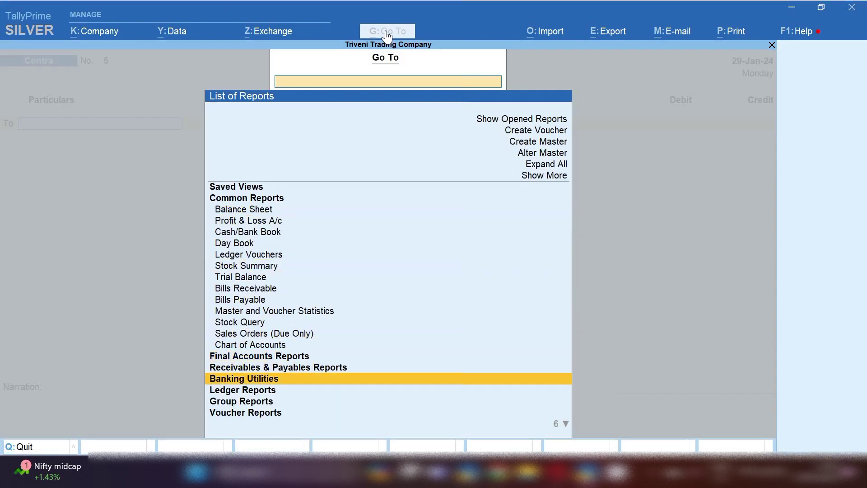
{"action": "key", "text": "Return"}
{"action": "key", "text": "Return"}
{"action": "type", "text": "Cas"}
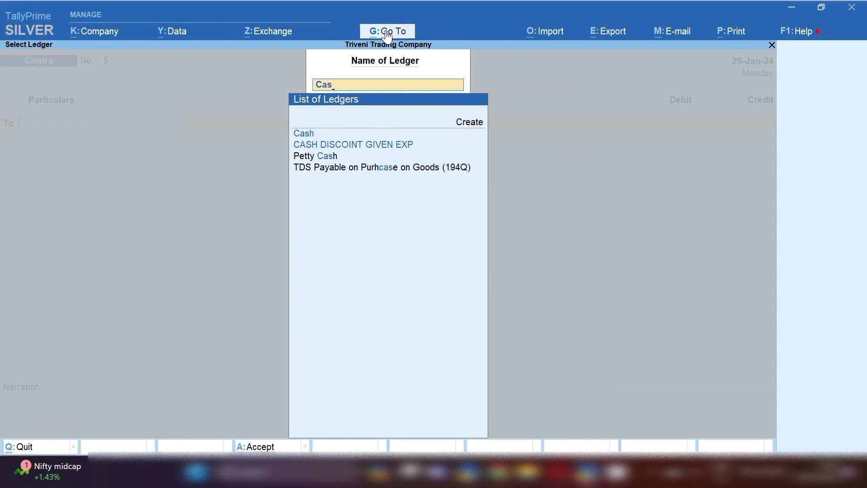
{"action": "key", "text": "Return"}
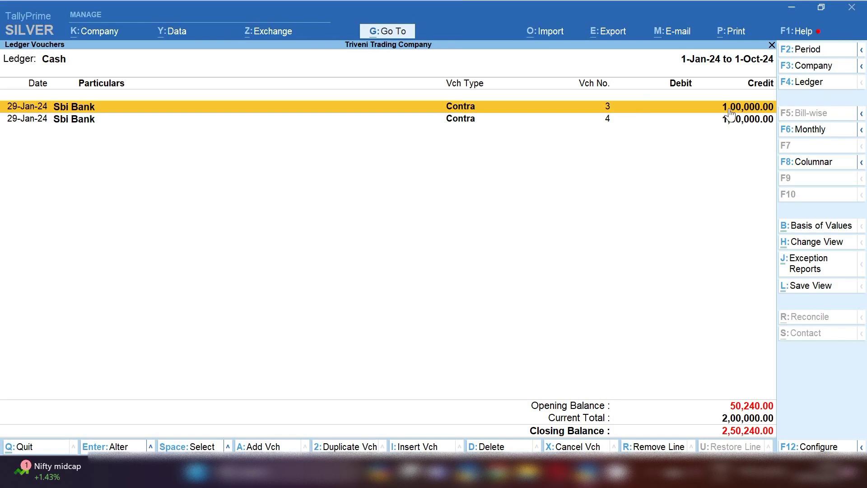
{"action": "key", "text": "Down"}
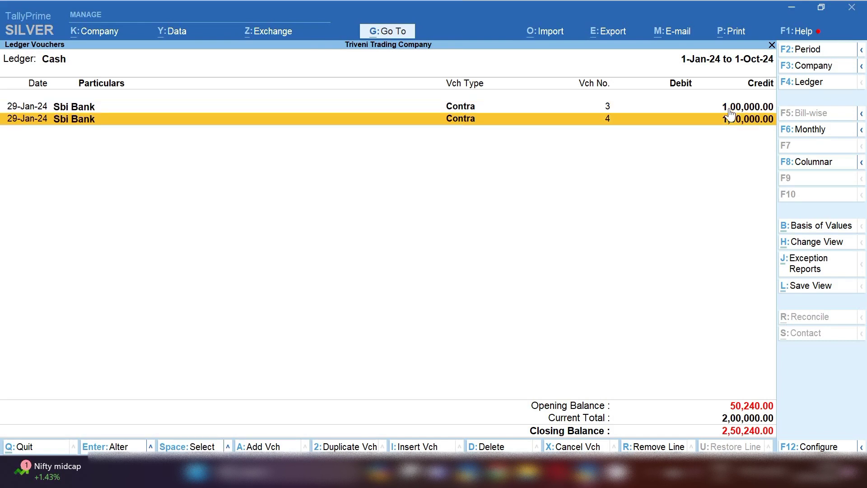
{"action": "key", "text": "Up"}
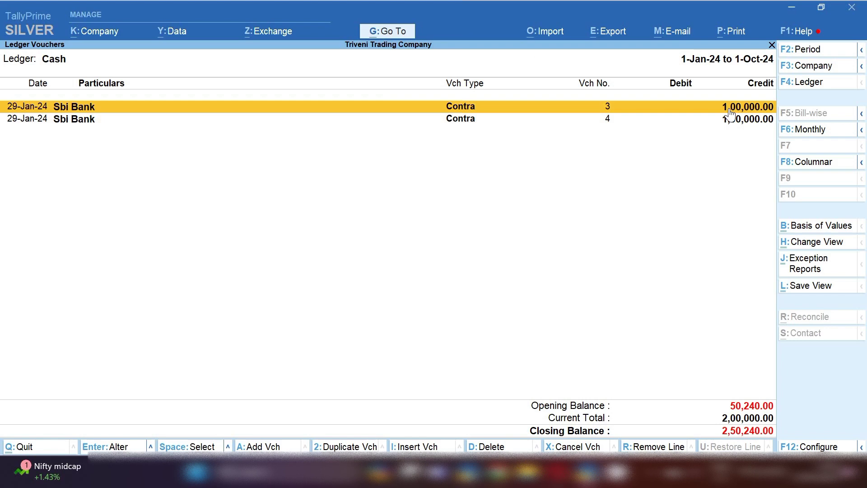
{"action": "key", "text": "Down"}
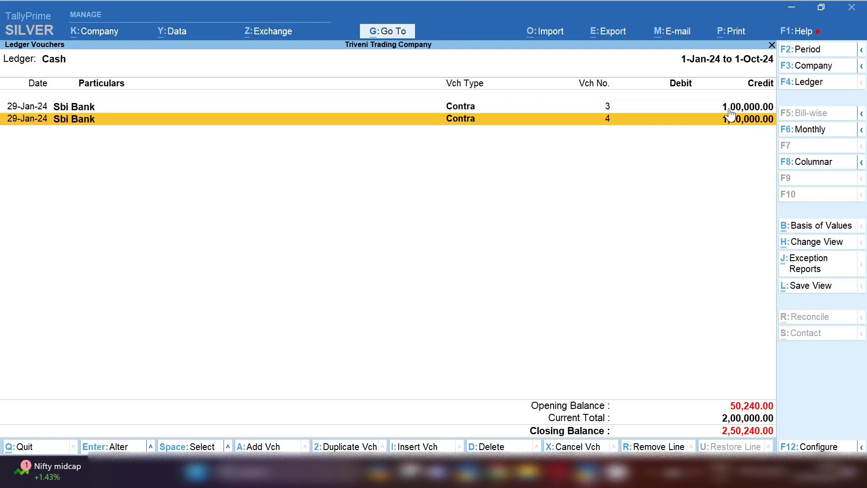
{"action": "key", "text": "alt+a"}
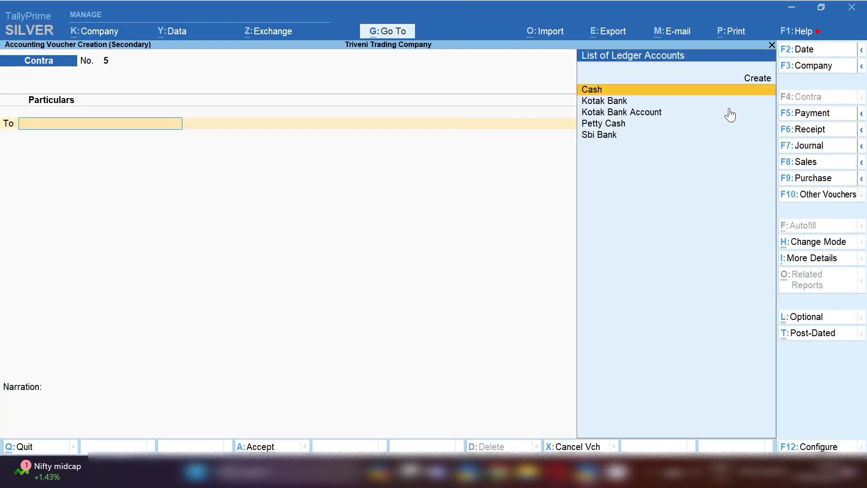
Credit Sbi Bank 100000 and debit Cash 1,00,000.00 in Contra voucher No. 5.
{"action": "key", "text": "Down"}
{"action": "key", "text": "Down"}
{"action": "key", "text": "Down"}
{"action": "key", "text": "Down"}
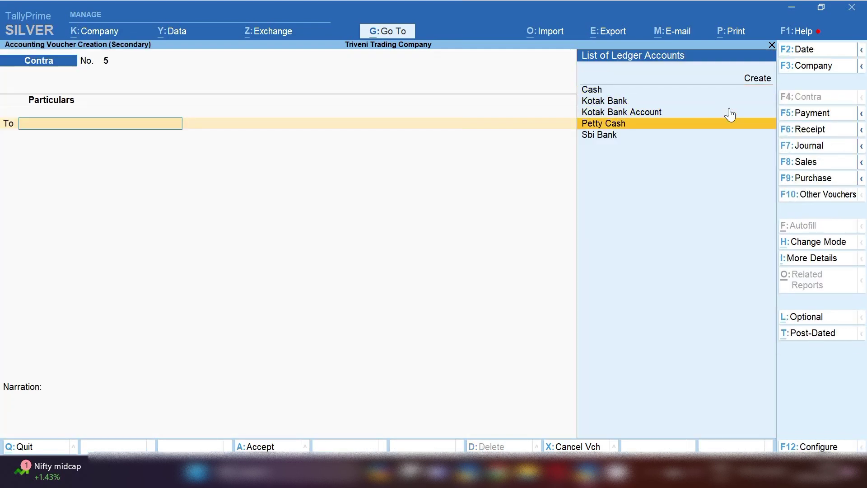
{"action": "key", "text": "Return"}
{"action": "type", "text": "100000"}
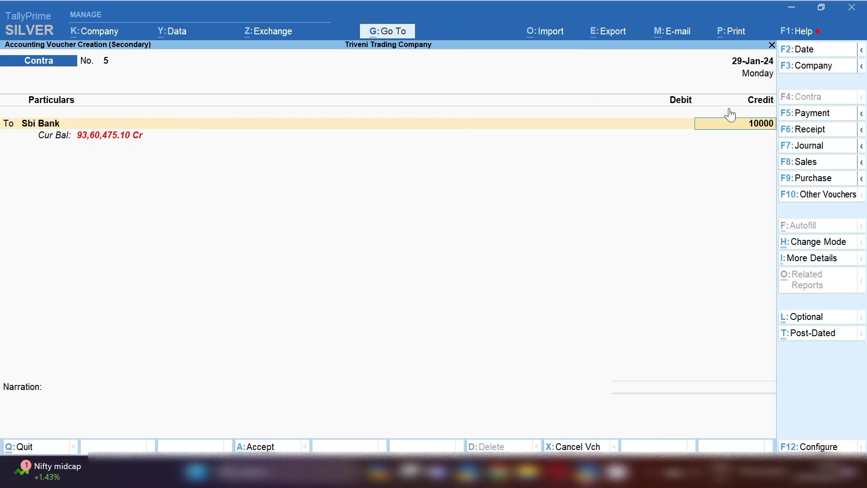
{"action": "key", "text": "Return"}
{"action": "key", "text": "Return"}
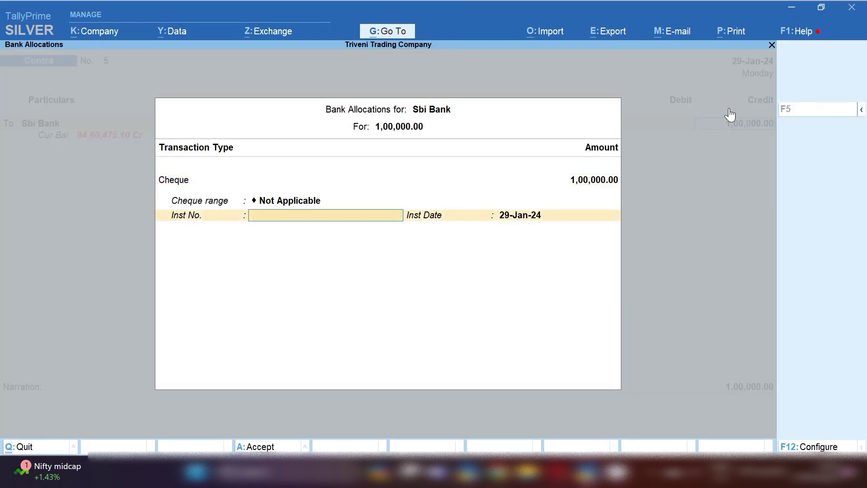
{"action": "key", "text": "Return"}
{"action": "key", "text": "Return"}
{"action": "key", "text": "Return"}
{"action": "key", "text": "Return"}
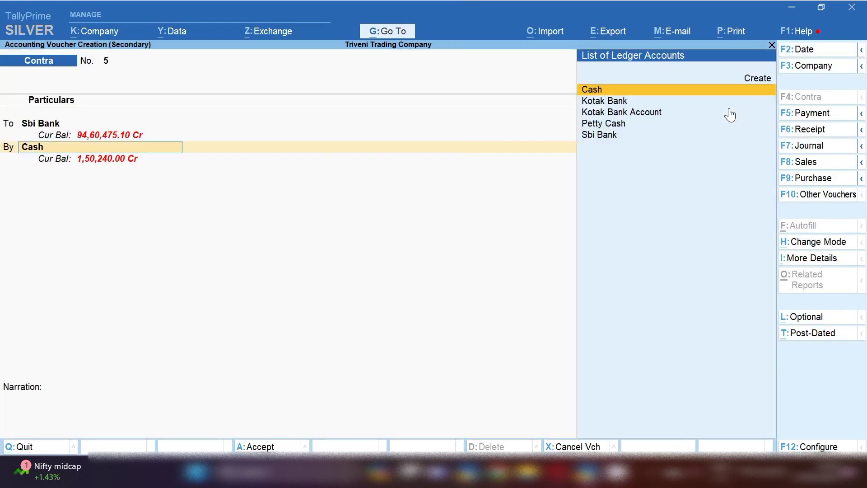
{"action": "key", "text": "Return"}
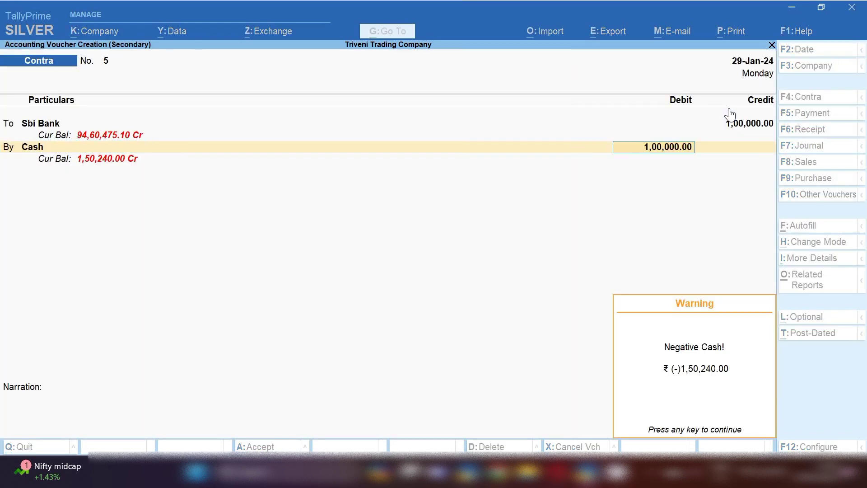
{"action": "key", "text": "Return"}
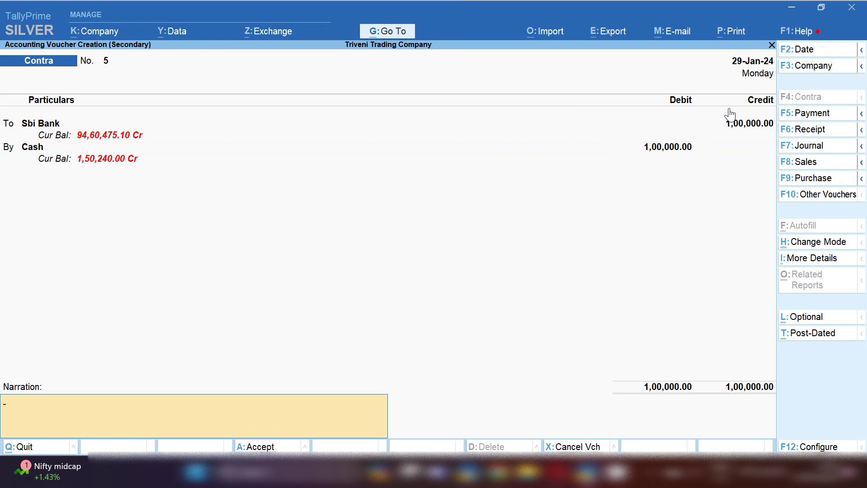
Enter the narration 'reverse entery' and save Contra voucher No. 5.
{"action": "type", "text": "reverses"}
{"action": "key", "text": "BackSpace"}
{"action": "type", "text": "entery"}
{"action": "key", "text": "Return"}
{"action": "key", "text": "Return"}
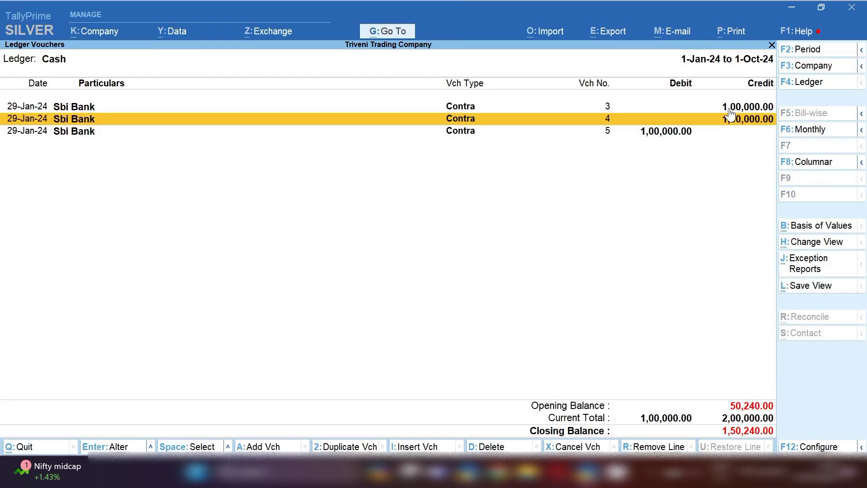
Select Contra vouchers 3, 4 and 5 in the Cash Ledger Vouchers report.
{"action": "key", "text": "Up"}
{"action": "key", "text": "Down"}
{"action": "key", "text": "Down"}
{"action": "key", "text": "Up"}
{"action": "key", "text": "Up"}
{"action": "key", "text": "space"}
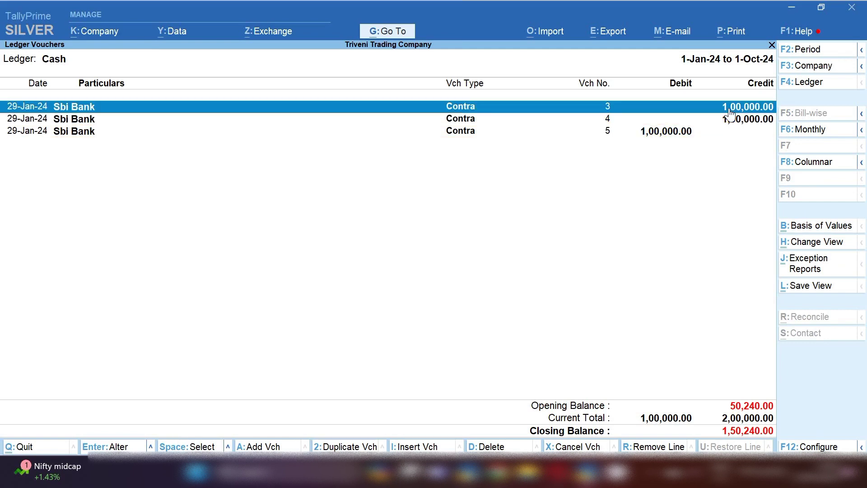
{"action": "key", "text": "Down"}
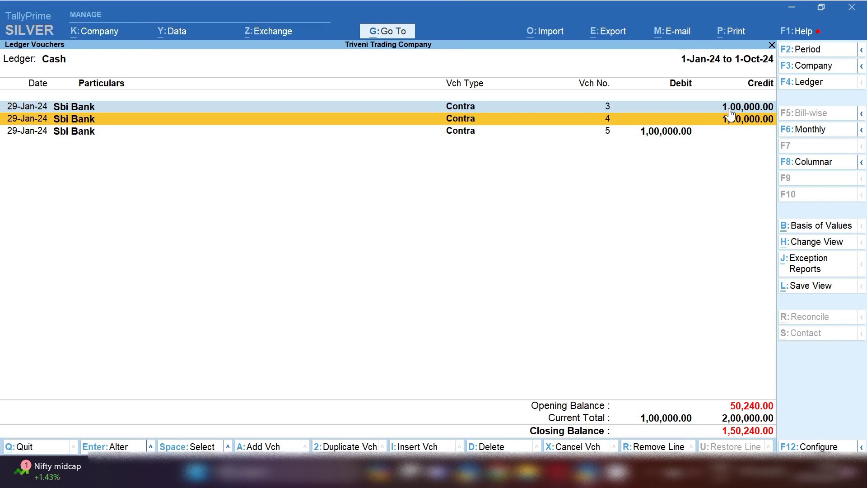
{"action": "key", "text": "space"}
{"action": "key", "text": "Down"}
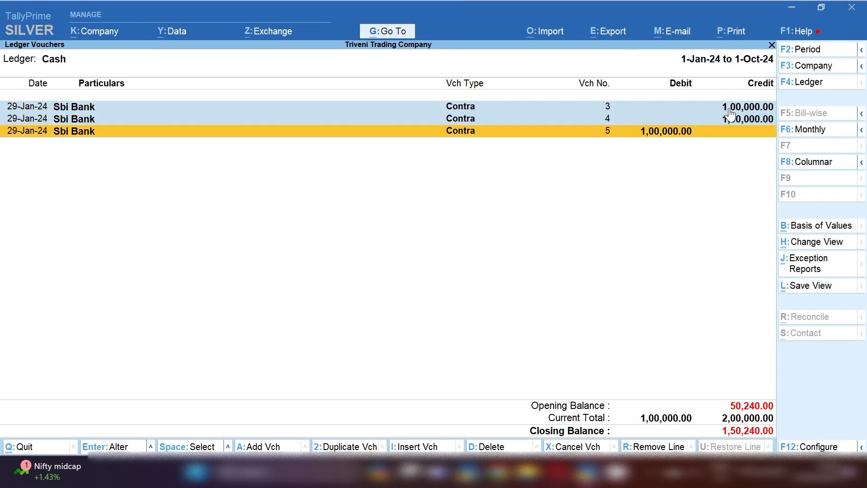
{"action": "key", "text": "space"}
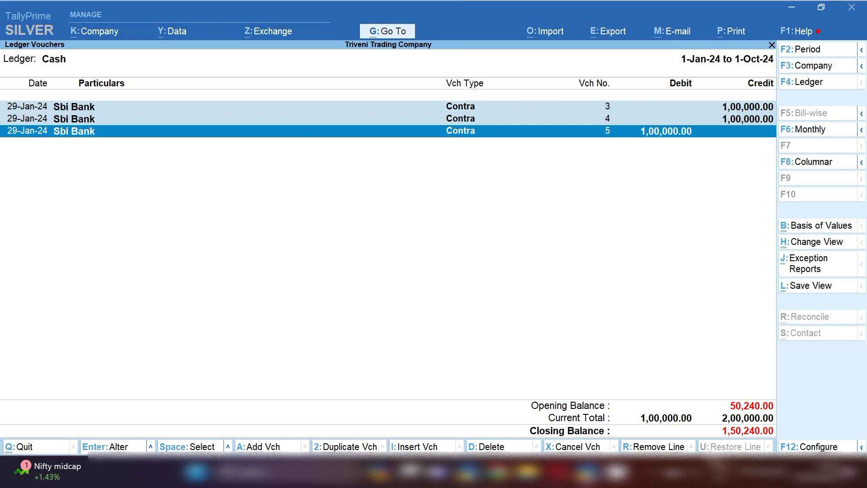
{"action": "left_click", "coordinate": [654, 474]}
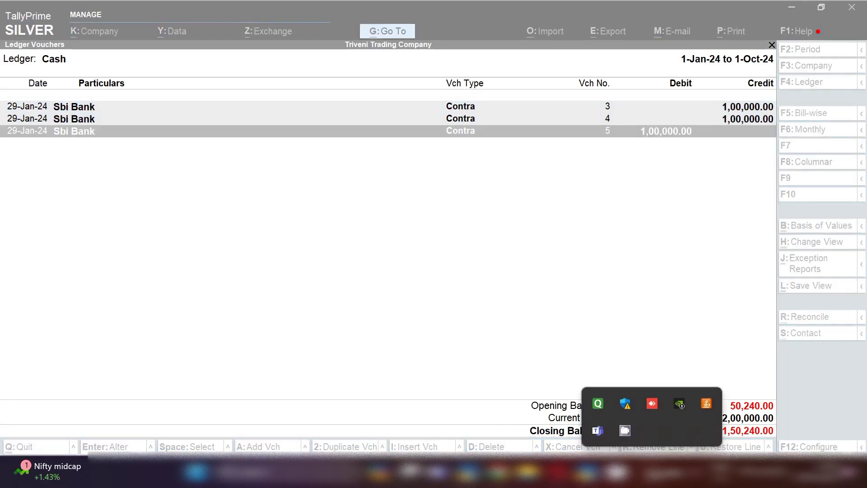